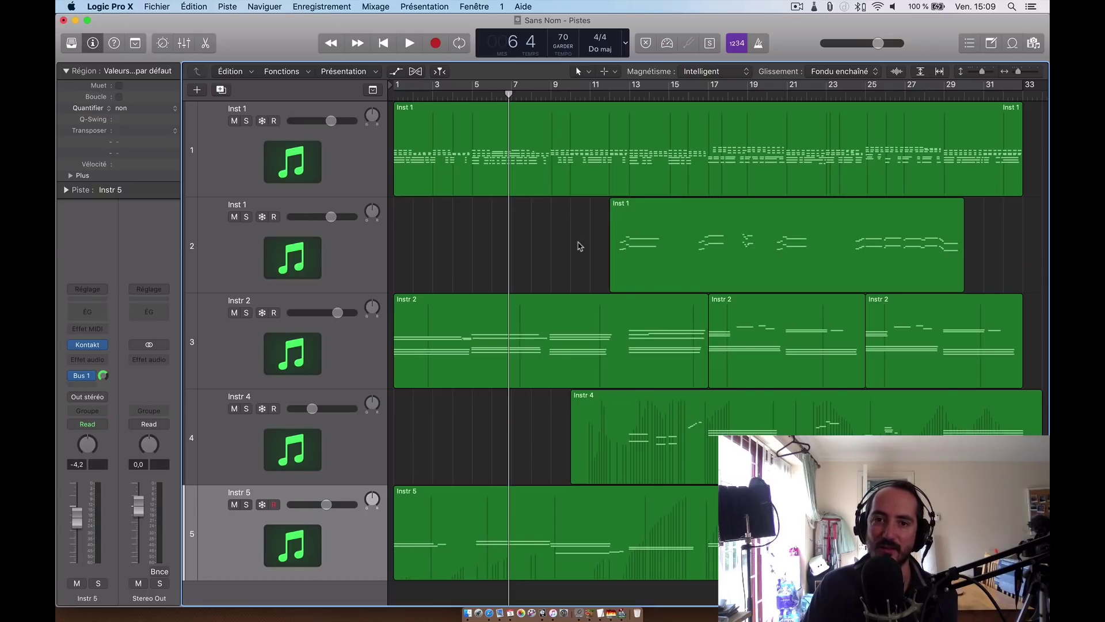
- Play the arrangement from just before bar 9, briefly soloing the Instr 2 track
drag(508, 95, 551, 105)
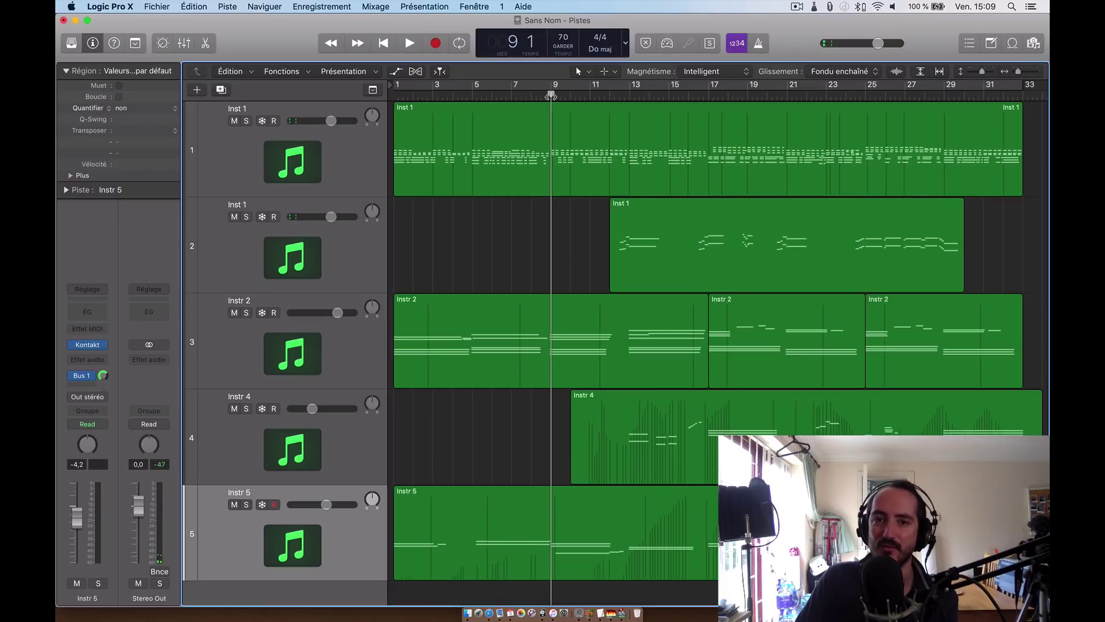
click(546, 98)
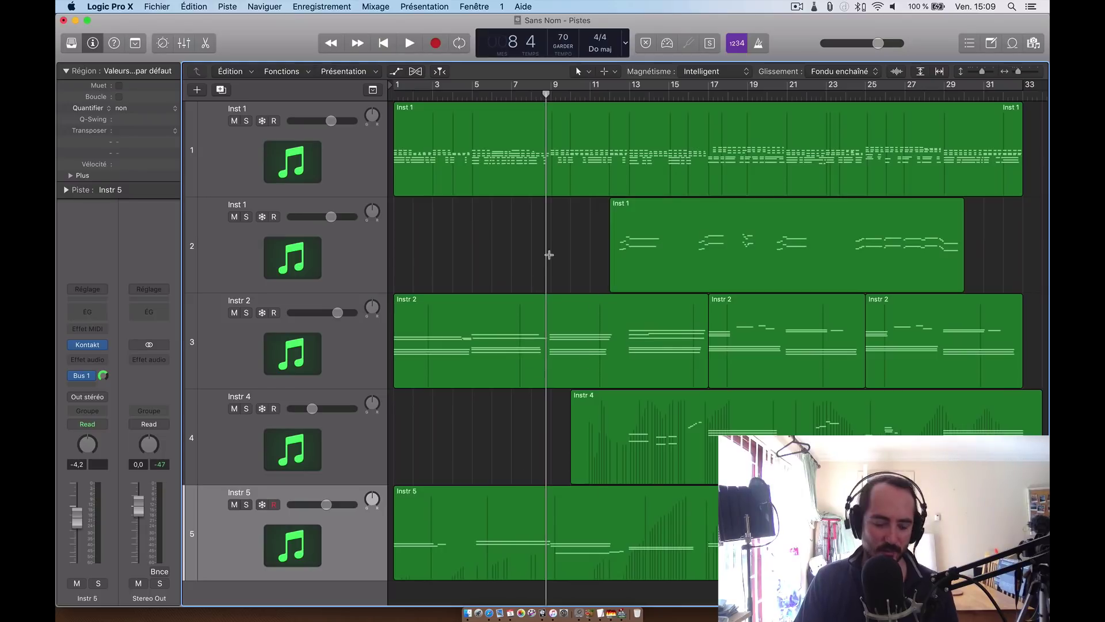
drag(510, 252, 661, 474)
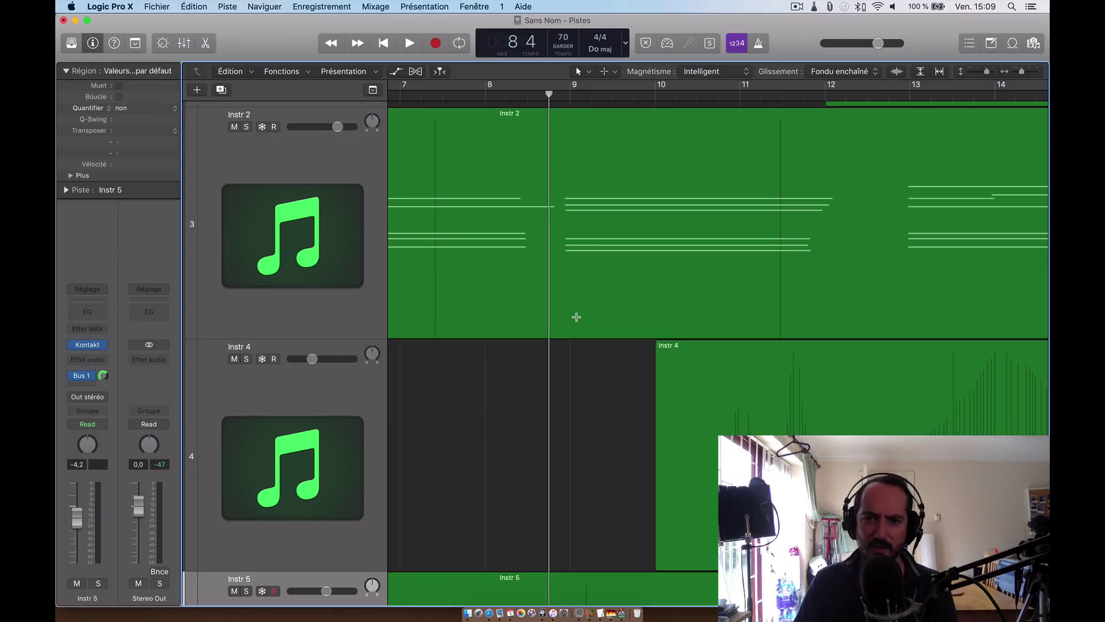
key(space)
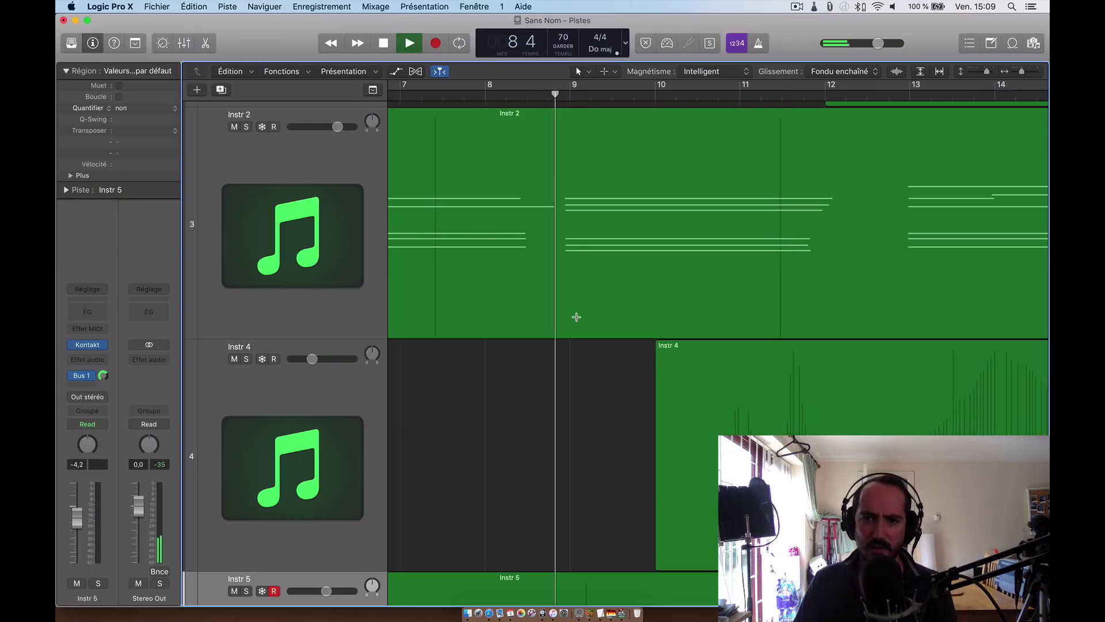
click(246, 127)
click(246, 127)
key(space)
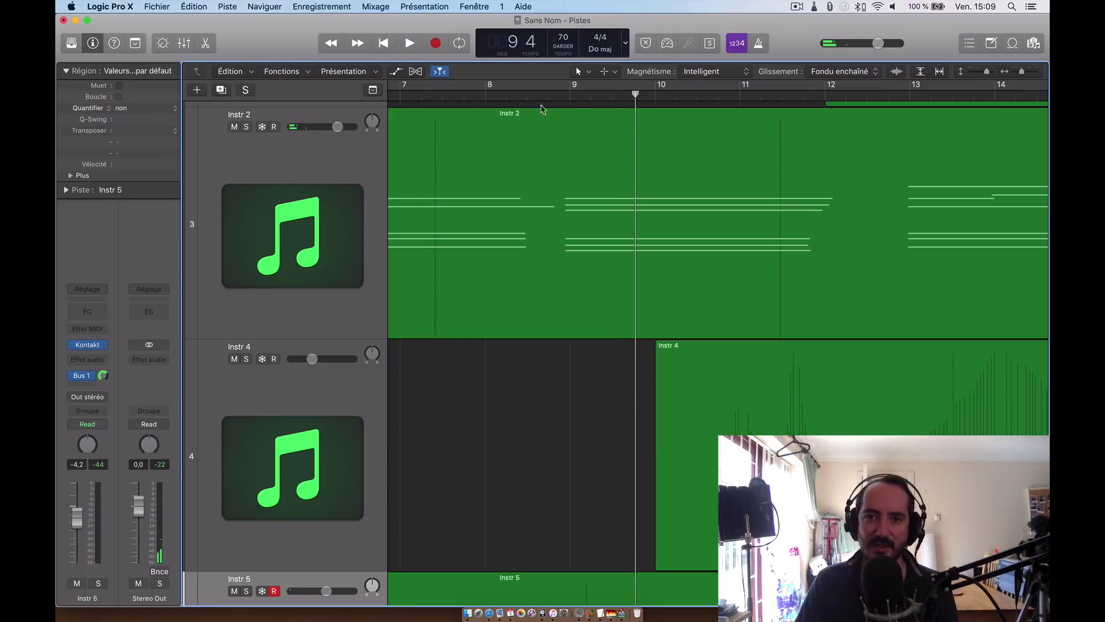
- Play the arrangement from the end of bar 9, partway through the held Instr 2 notes
drag(534, 99, 645, 93)
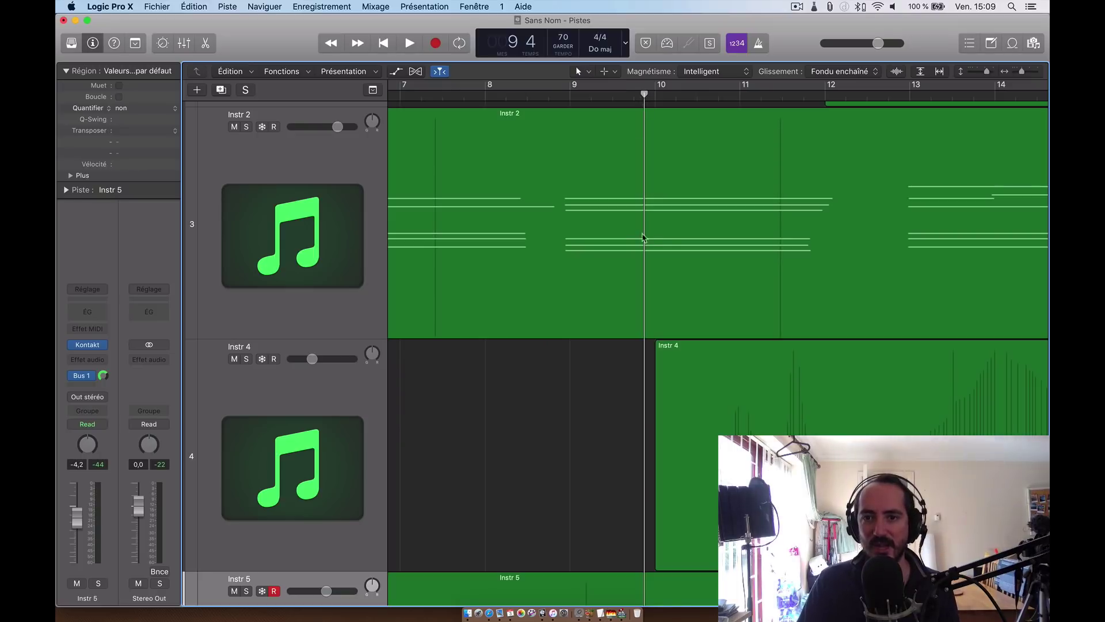
key(space)
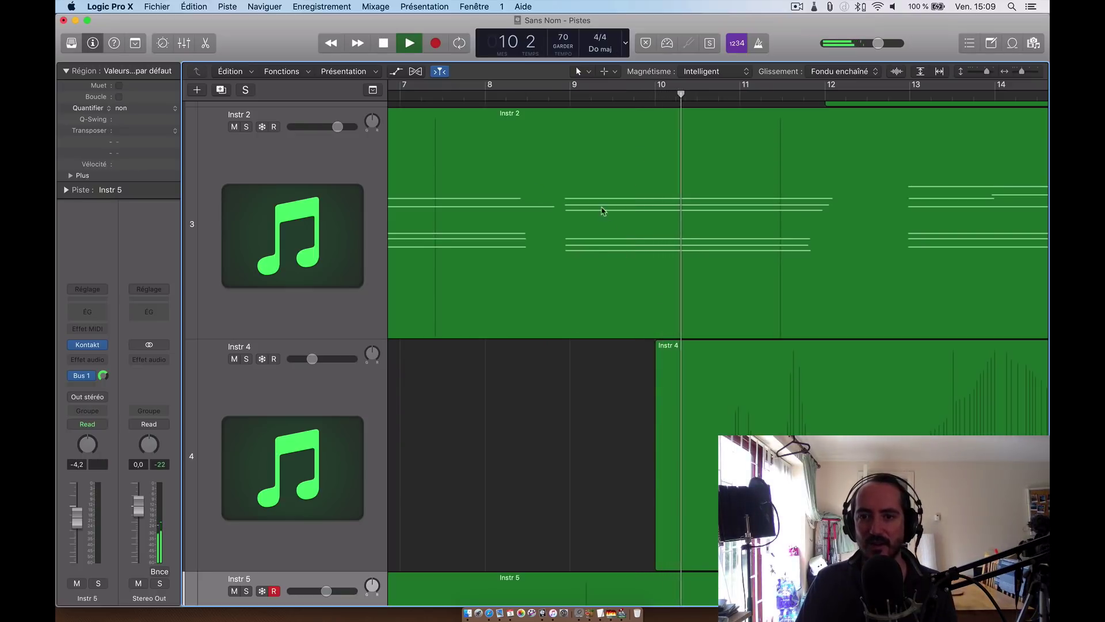
key(space)
- Fit the whole arrangement in view and place the playhead at bar 8, beat 4
click(620, 338)
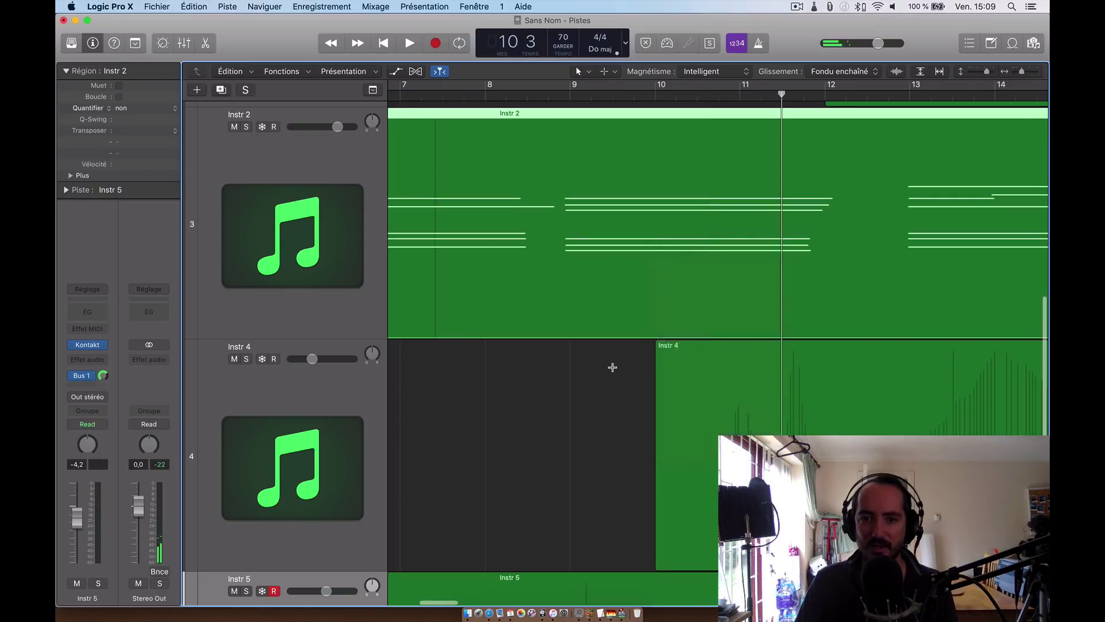
key(z)
key(z)
click(611, 405)
key(z)
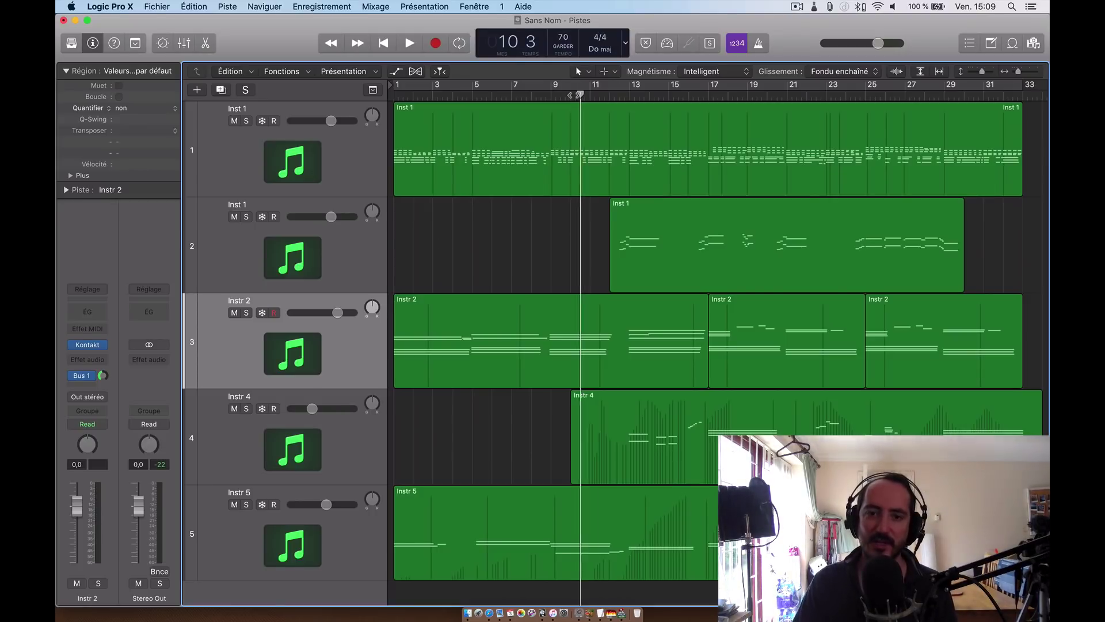
drag(582, 94, 546, 98)
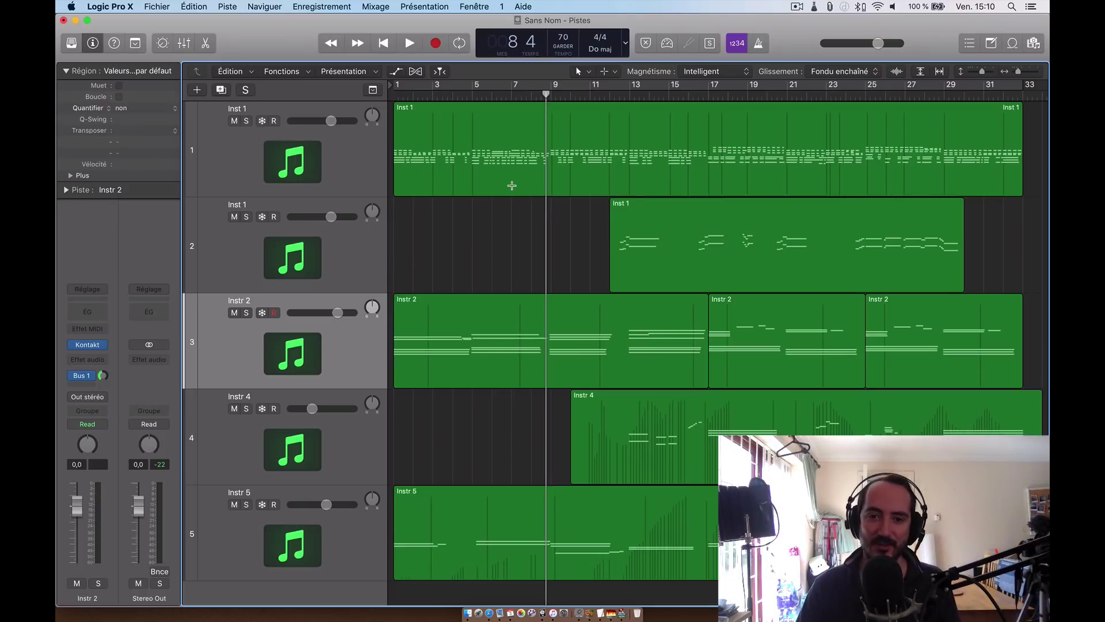
- Enable Notes in the Suivi options of the project's MIDI settings, then close the settings window
click(158, 6)
mouse_move(114, 4)
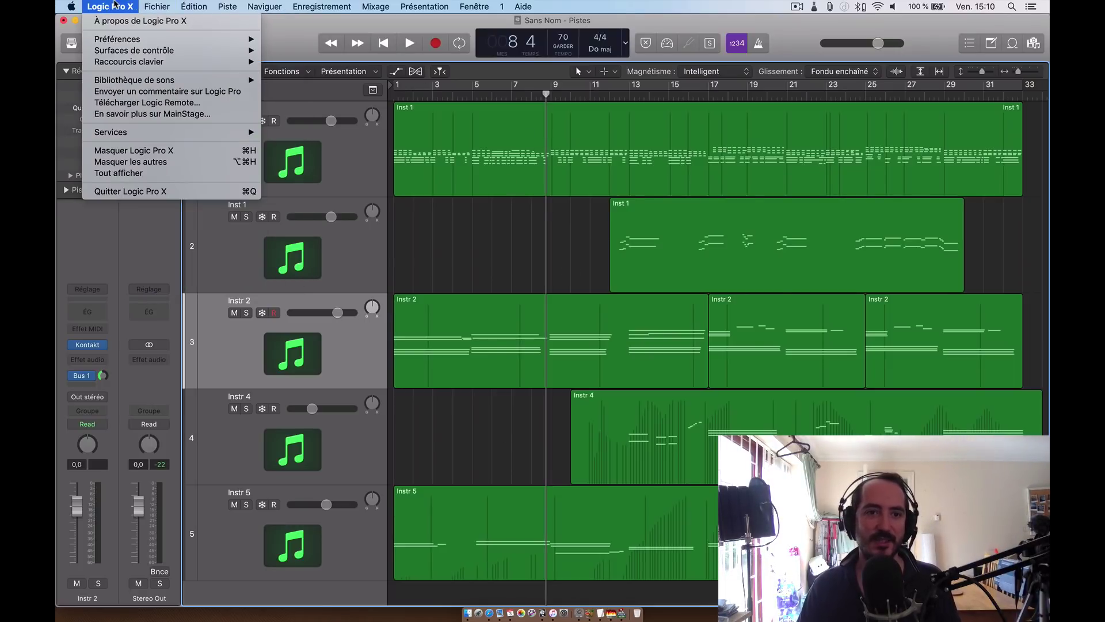
mouse_move(157, 6)
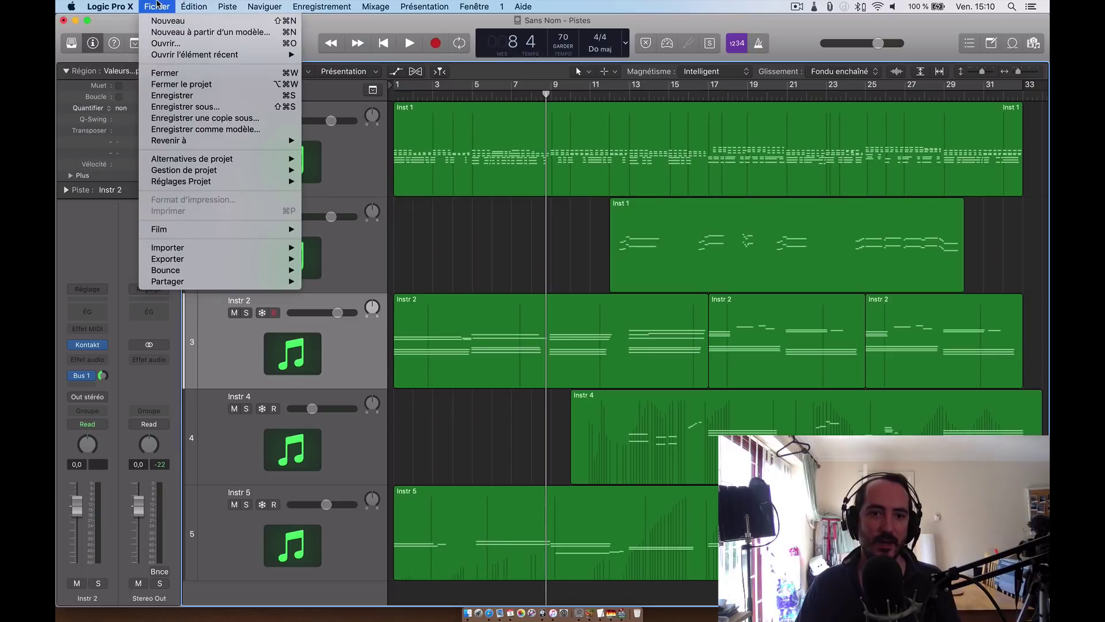
mouse_move(216, 183)
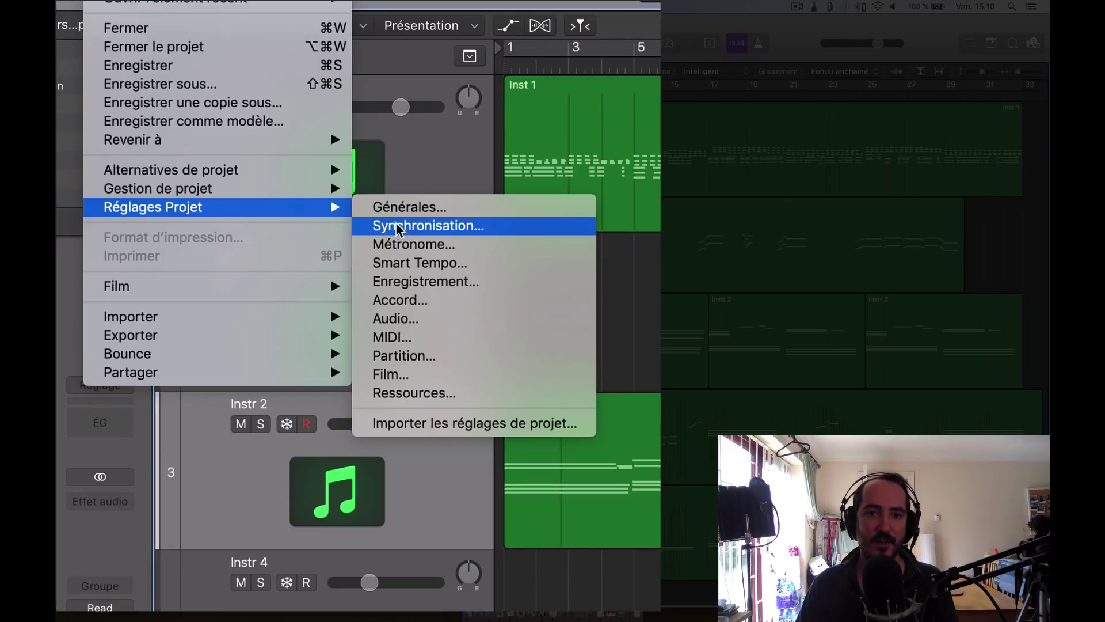
click(403, 207)
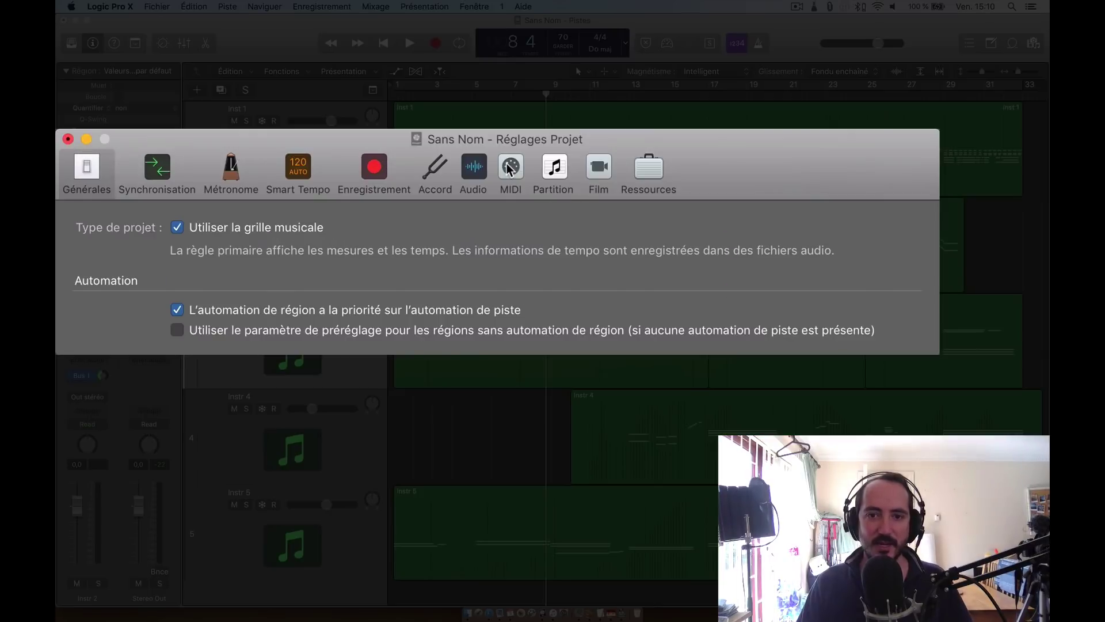
click(452, 193)
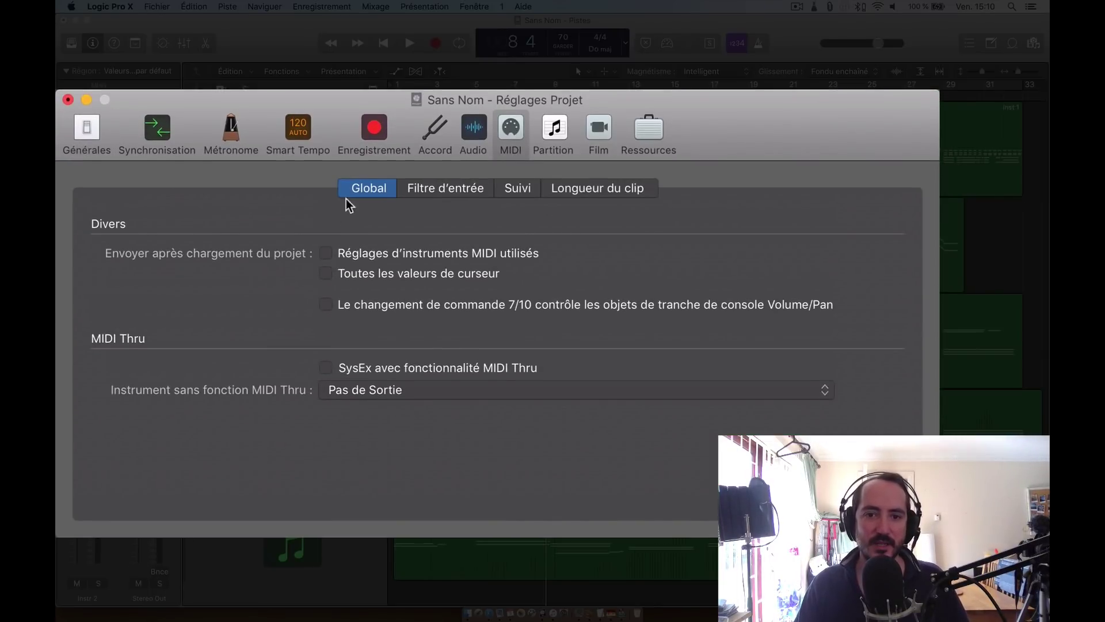
click(516, 188)
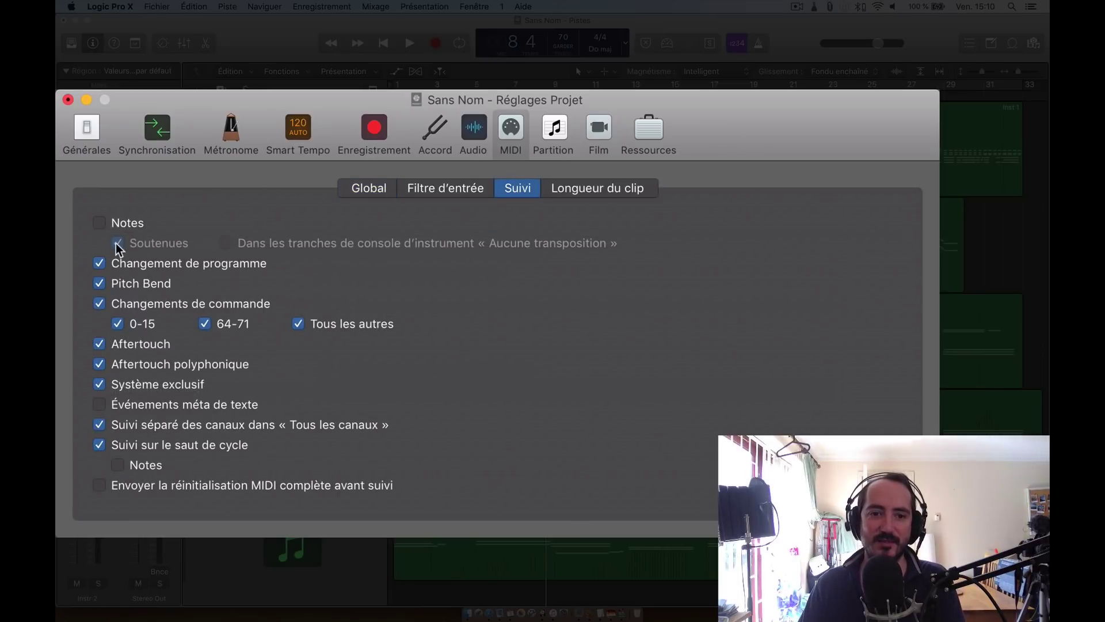
click(99, 223)
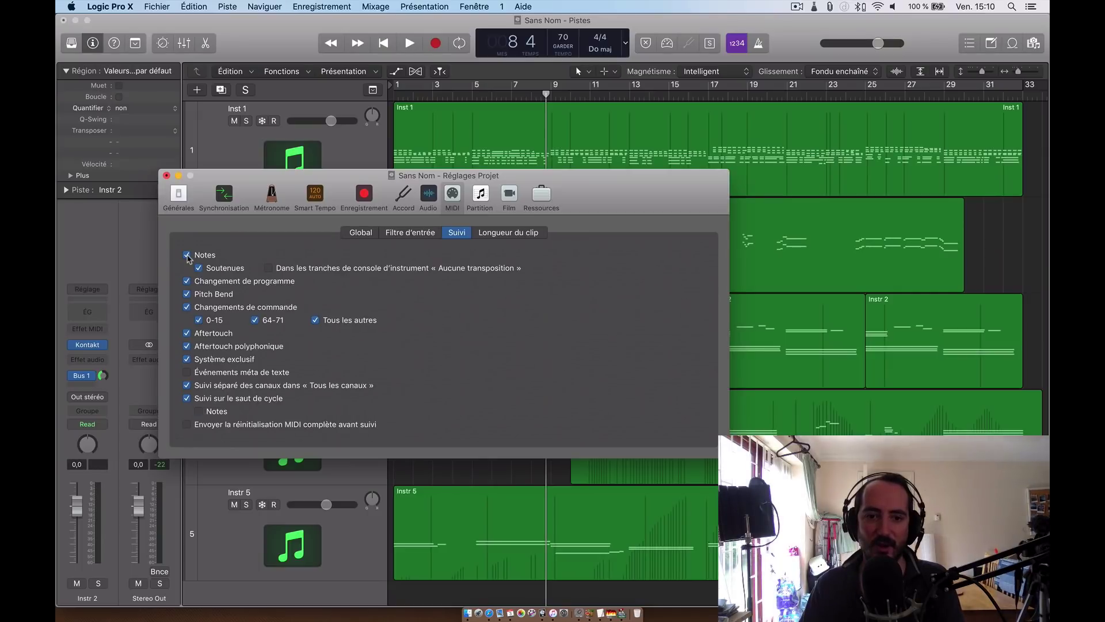
click(167, 176)
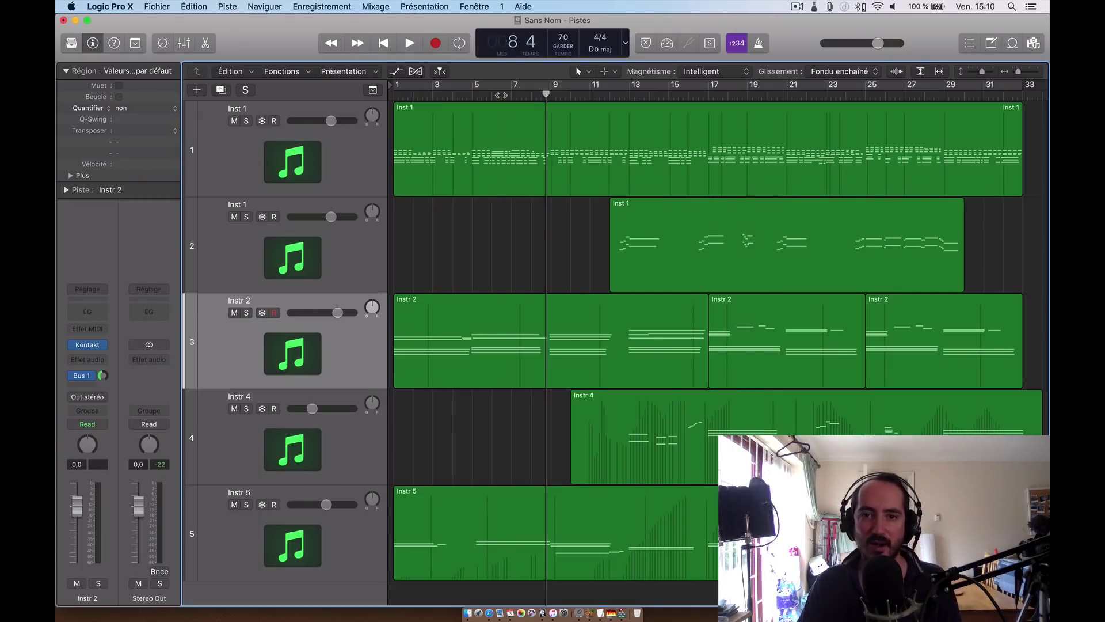
- Play short passages from bar 6 and bar 19 to hear notes held across the start point
click(500, 95)
key(space)
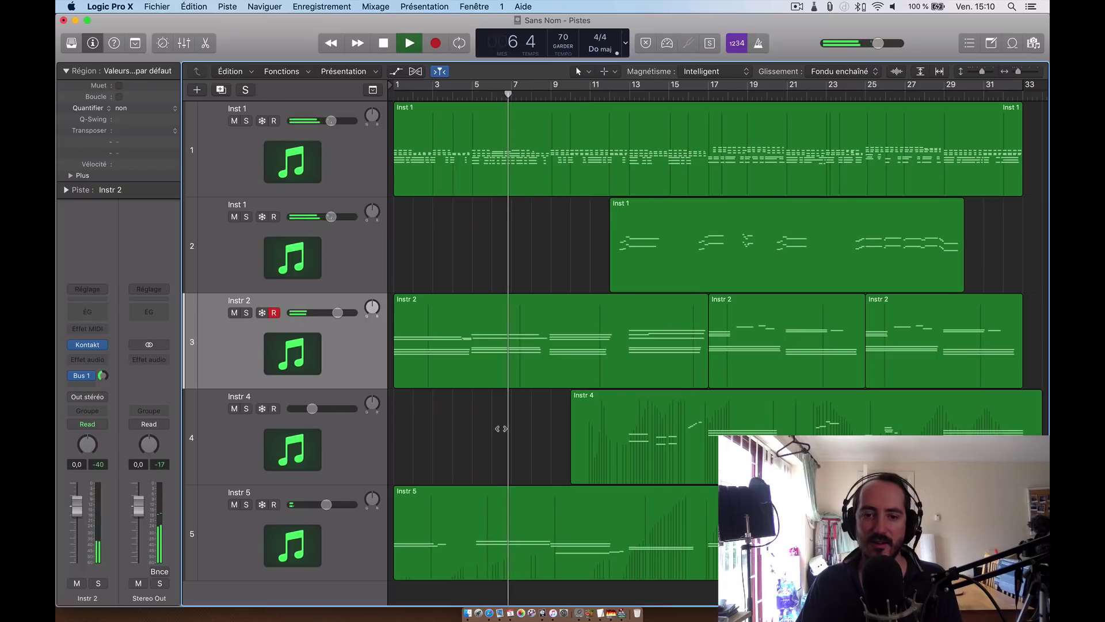
key(space)
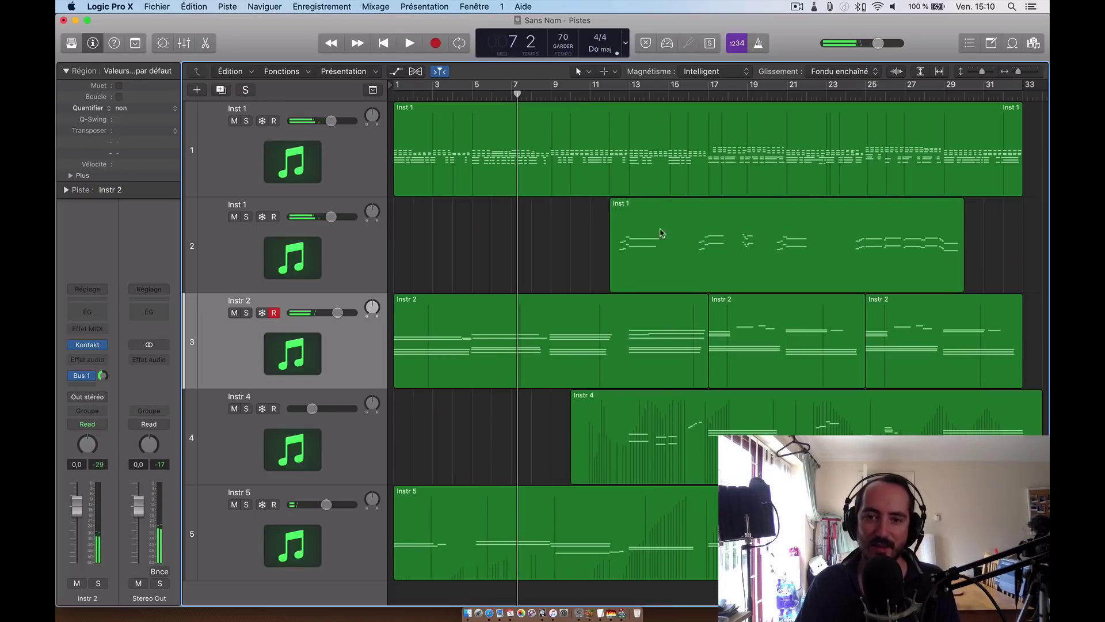
click(751, 96)
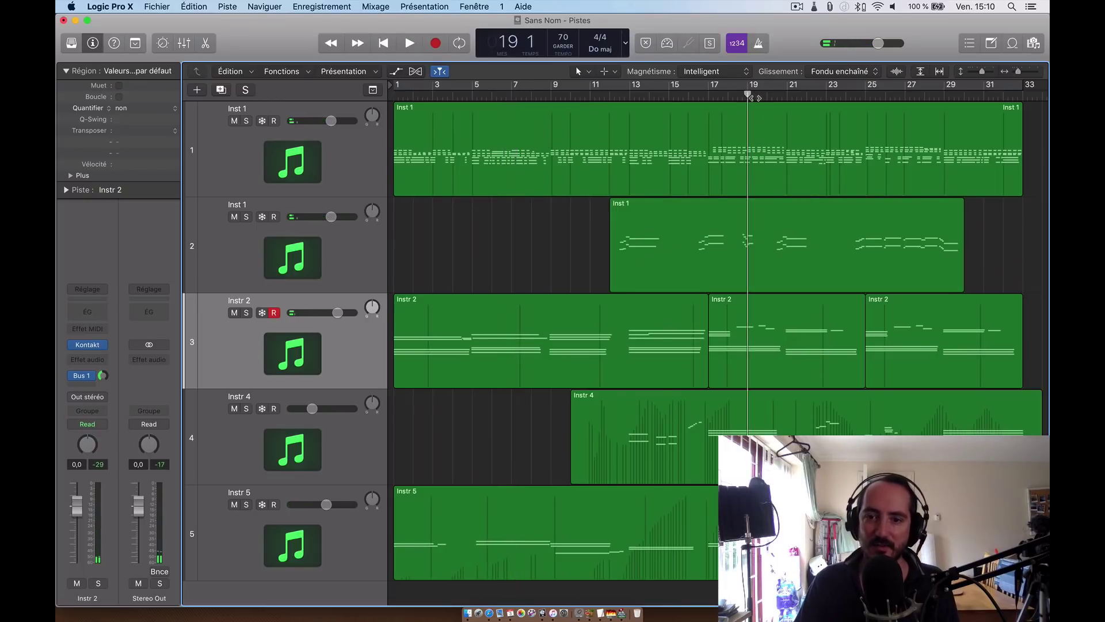
key(space)
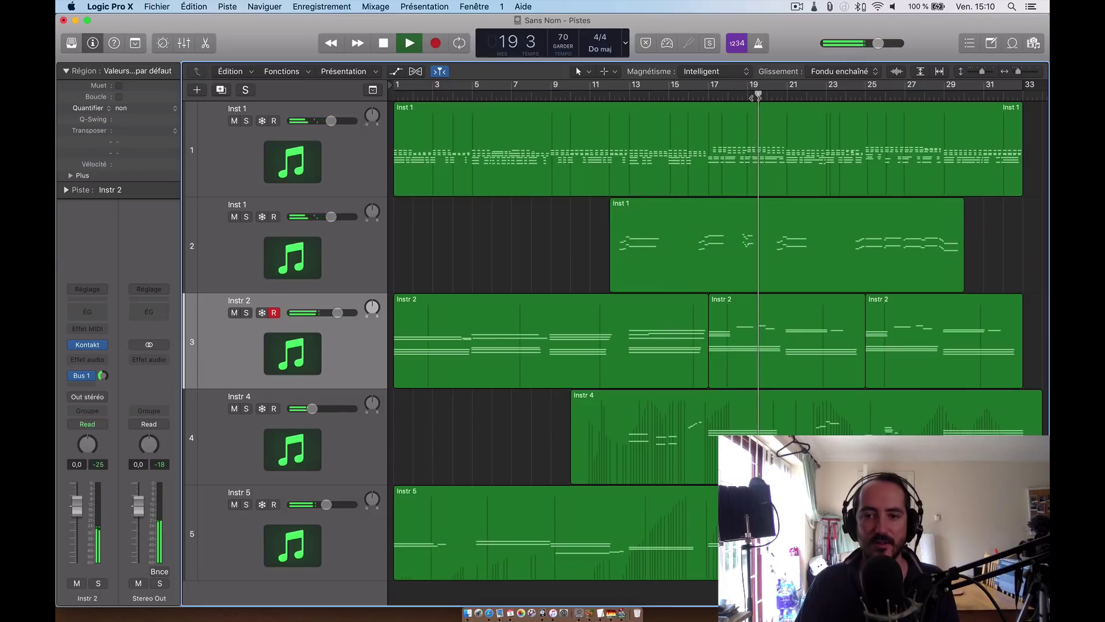
key(space)
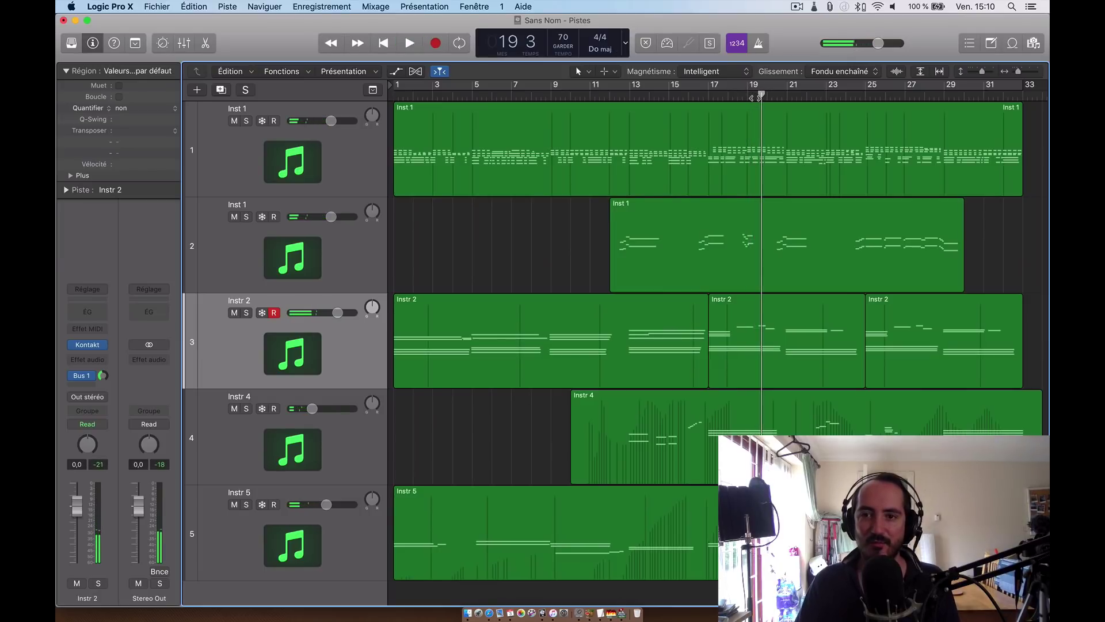
- Turn off Notes in the project's MIDI Suivi settings and play from bar 19 for comparison
click(152, 6)
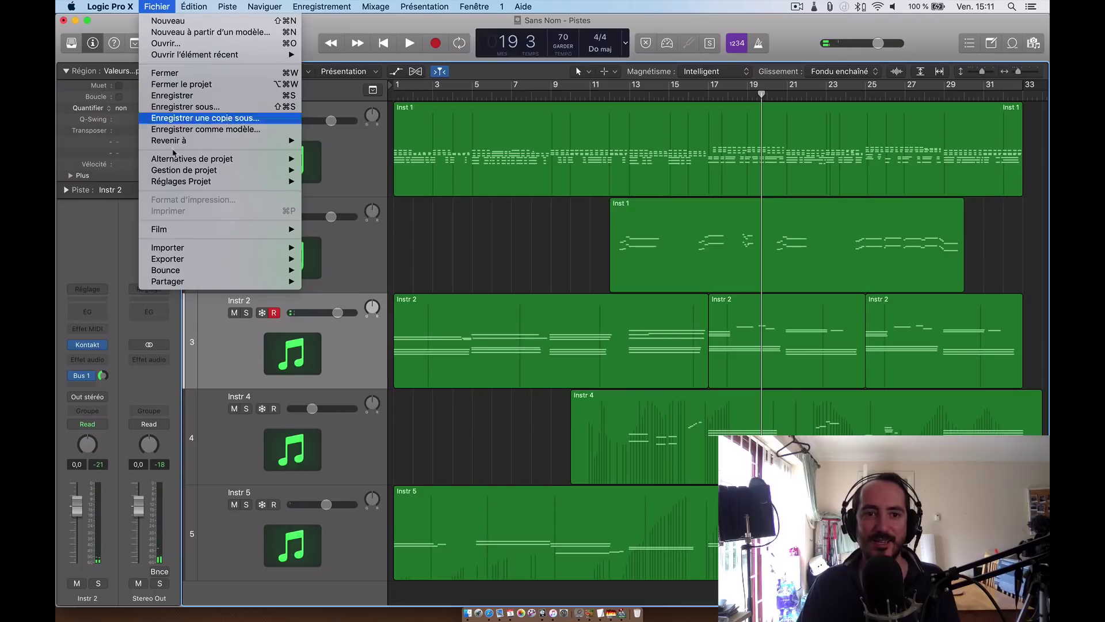
mouse_move(182, 181)
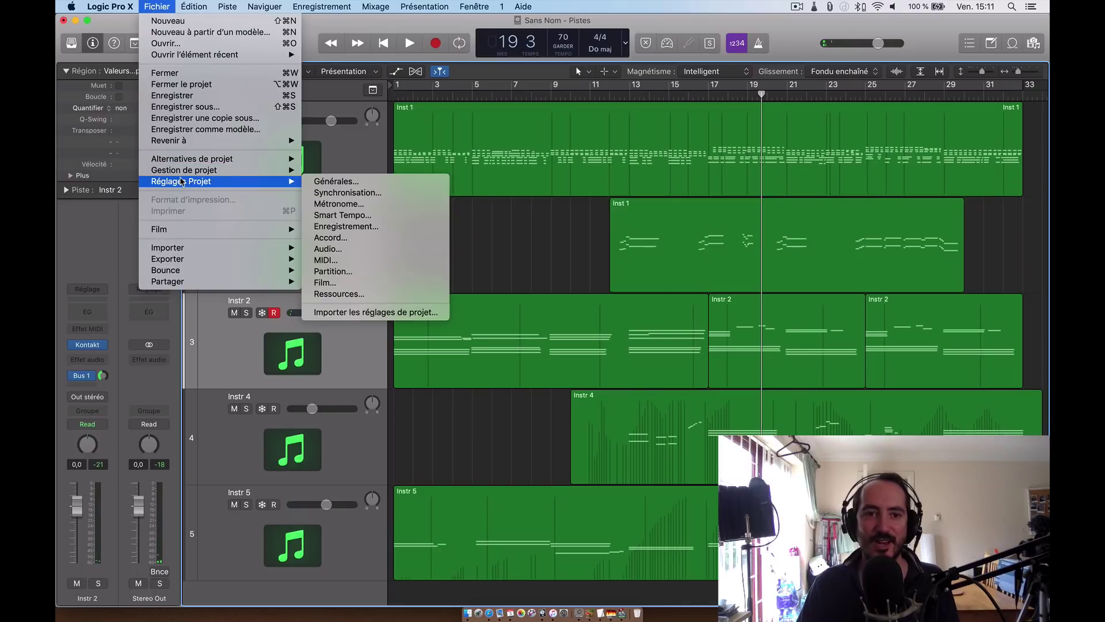
click(334, 259)
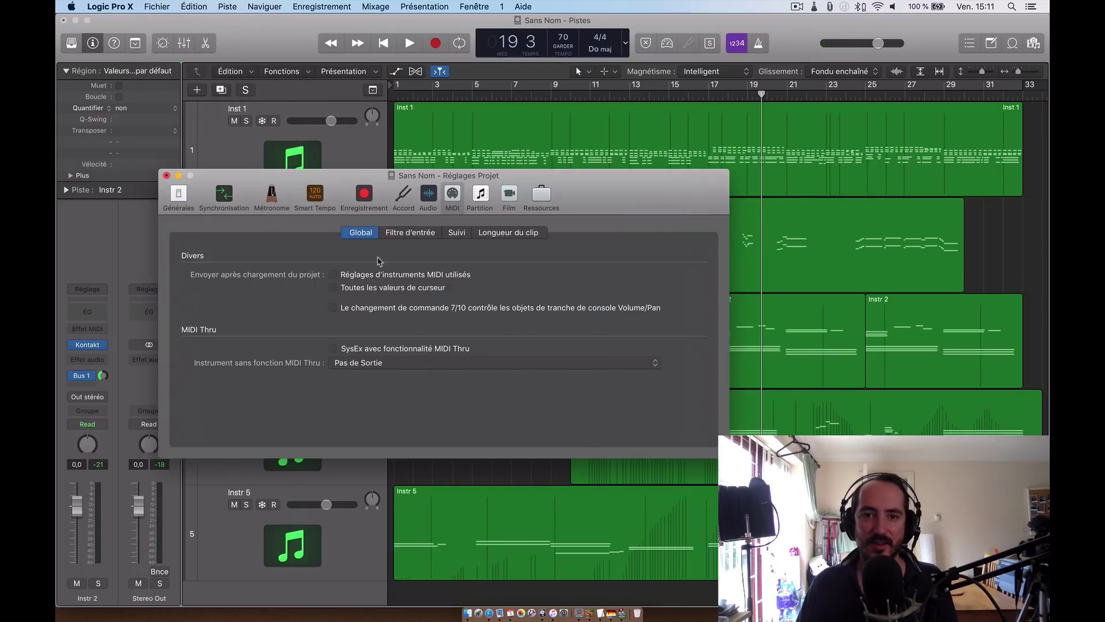
click(450, 234)
click(187, 254)
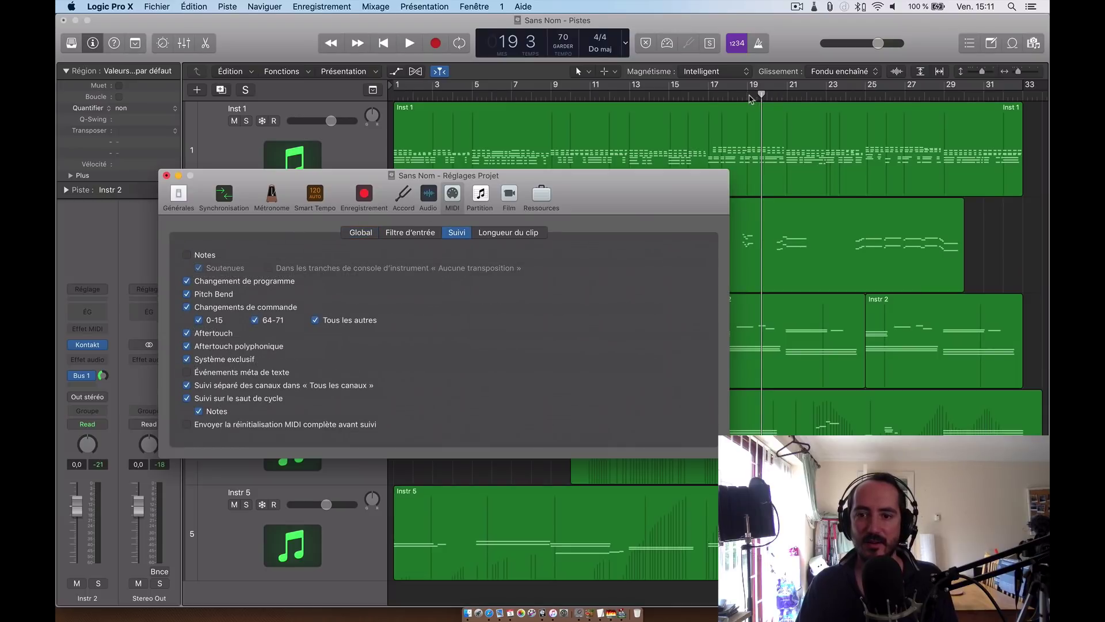
click(751, 99)
key(space)
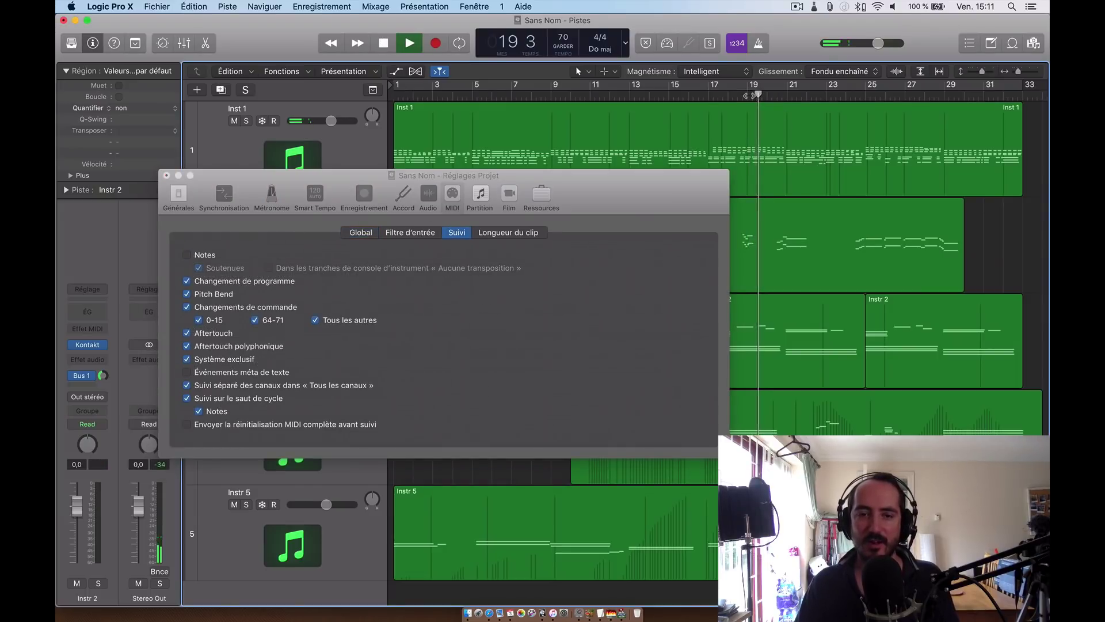
key(space)
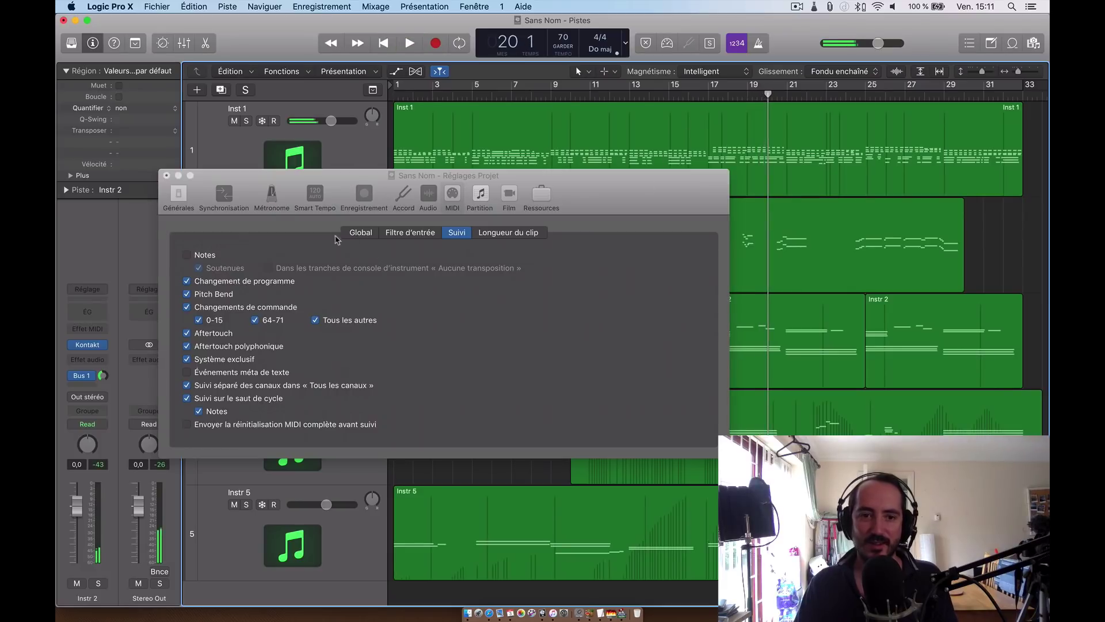
- Re-enable Notes in the MIDI Suivi settings, play from bar 19 to compare, and close the settings window
click(187, 255)
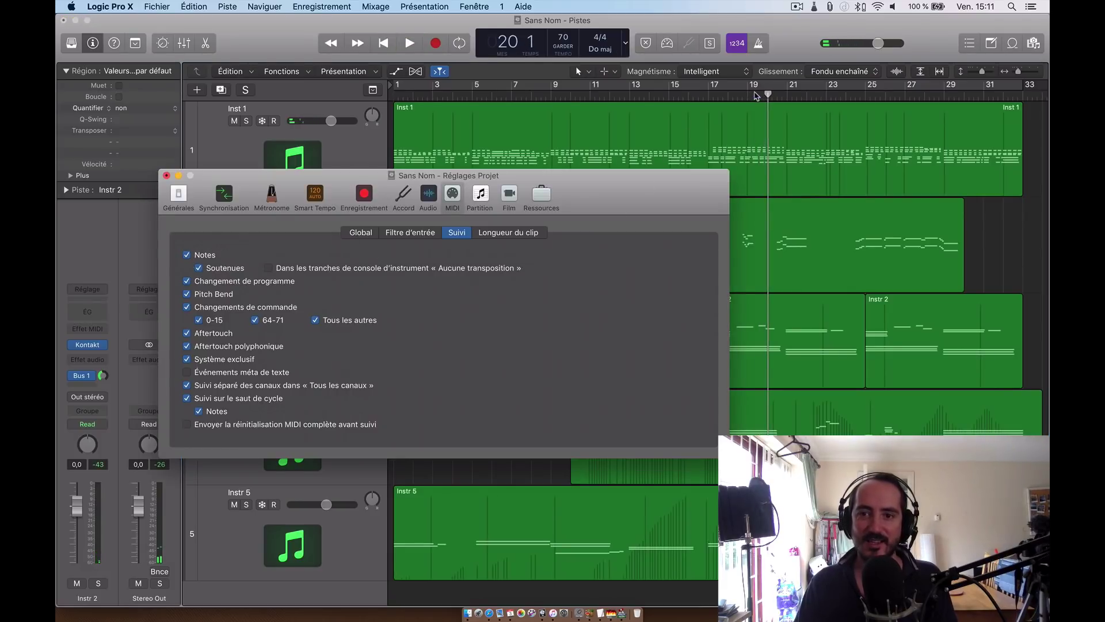
click(755, 97)
key(space)
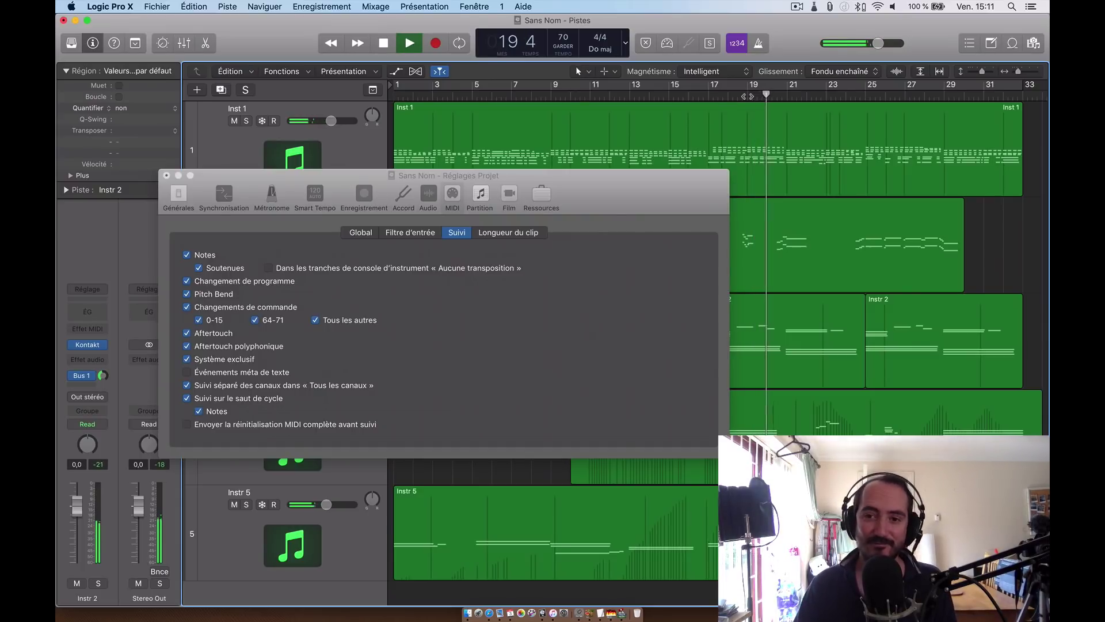
key(space)
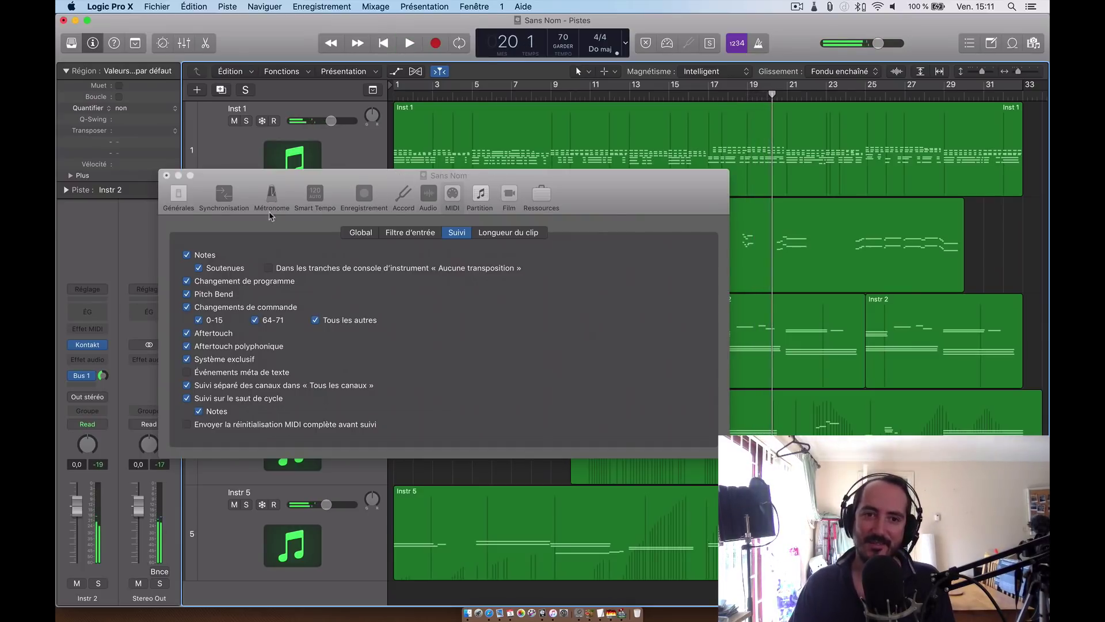
click(166, 175)
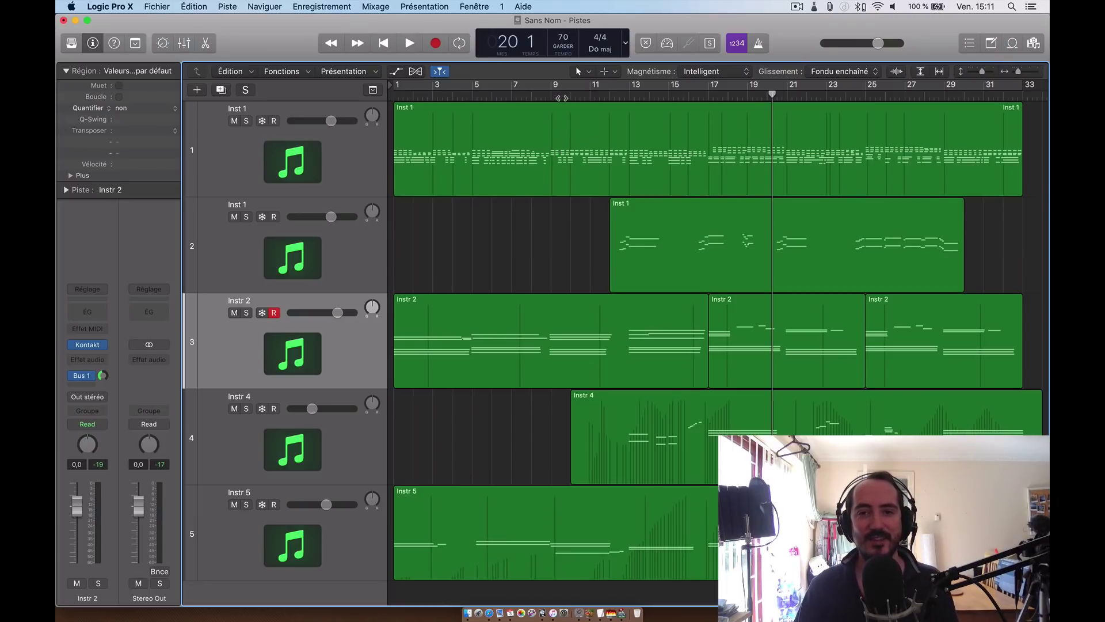
- Play a short passage of the arrangement from around bar 7
drag(573, 96, 548, 100)
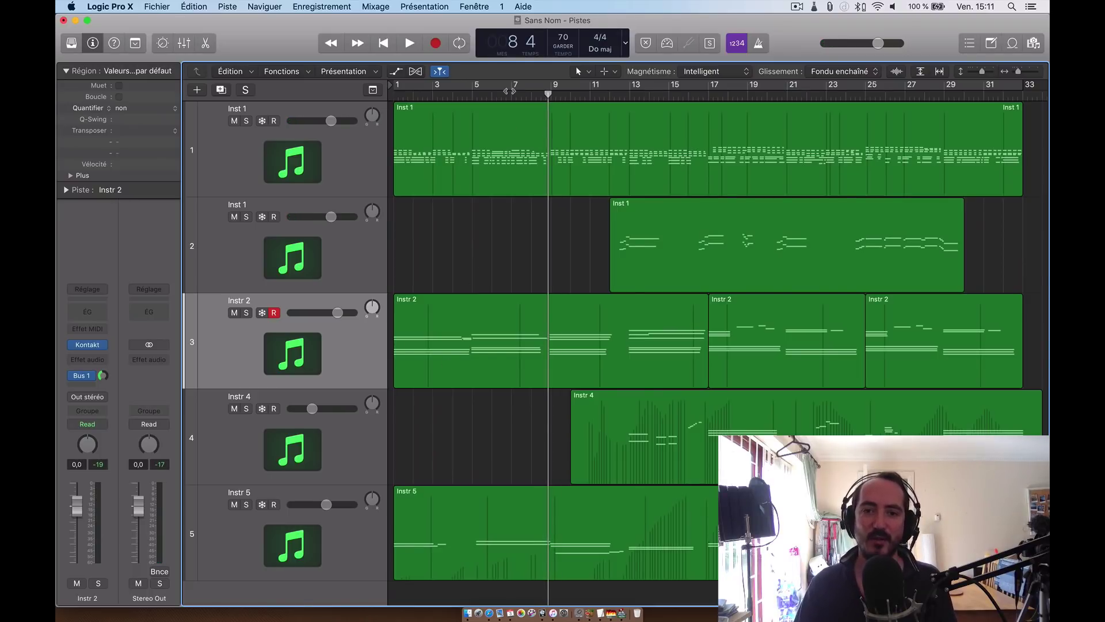
click(513, 95)
key(space)
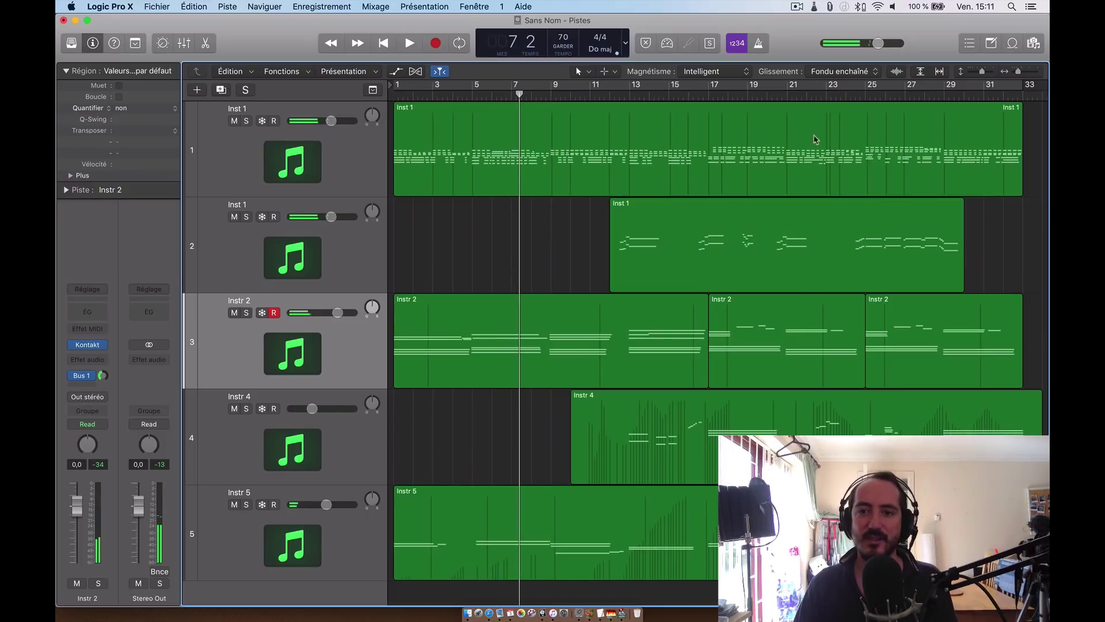
- Play short passages from around bars 19, 27, 30 and 7 to check how sustained notes sound at each start point
click(751, 97)
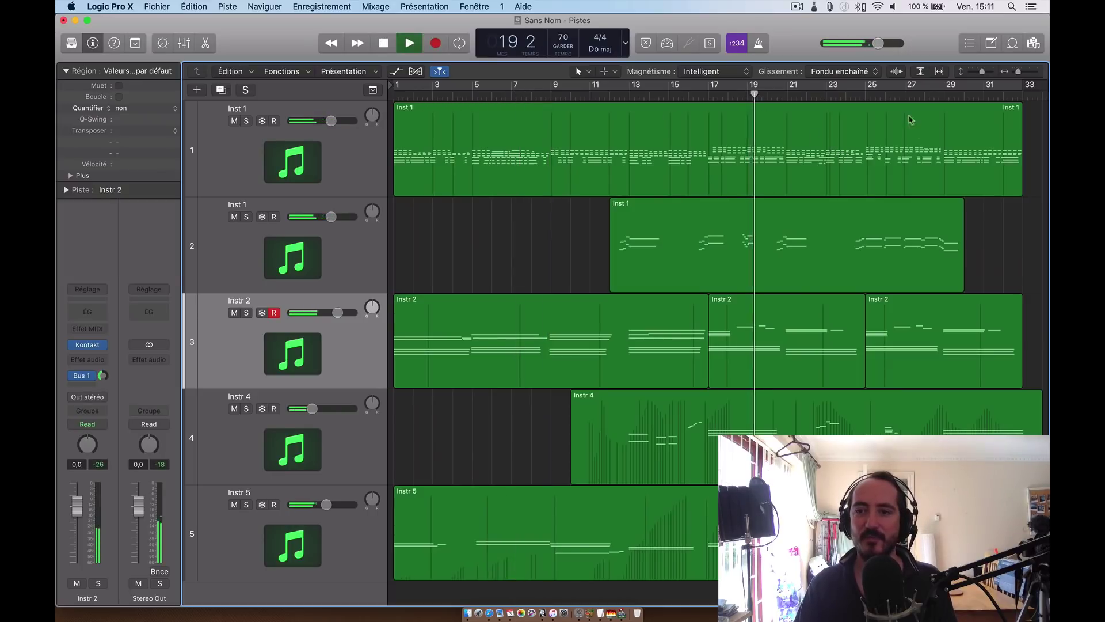
click(899, 96)
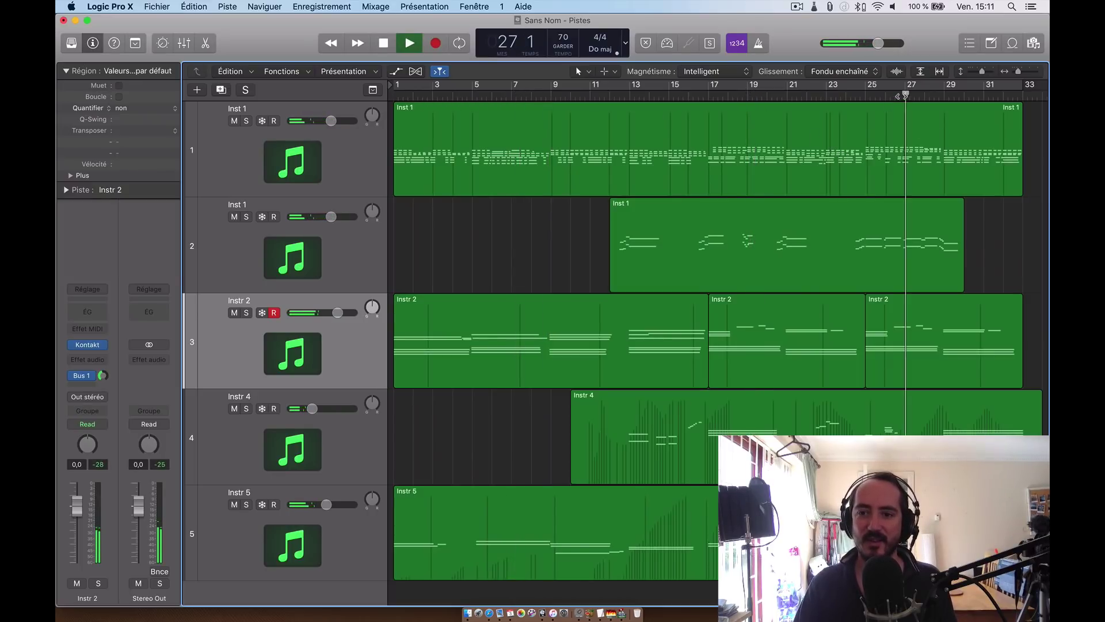
click(974, 96)
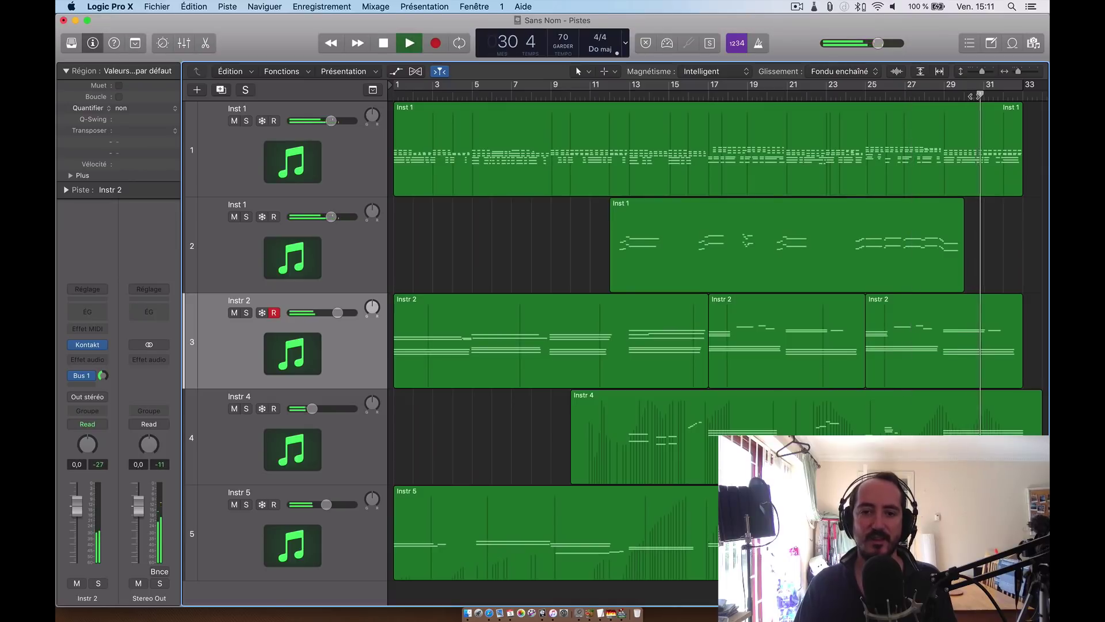
key(space)
click(517, 96)
key(space)
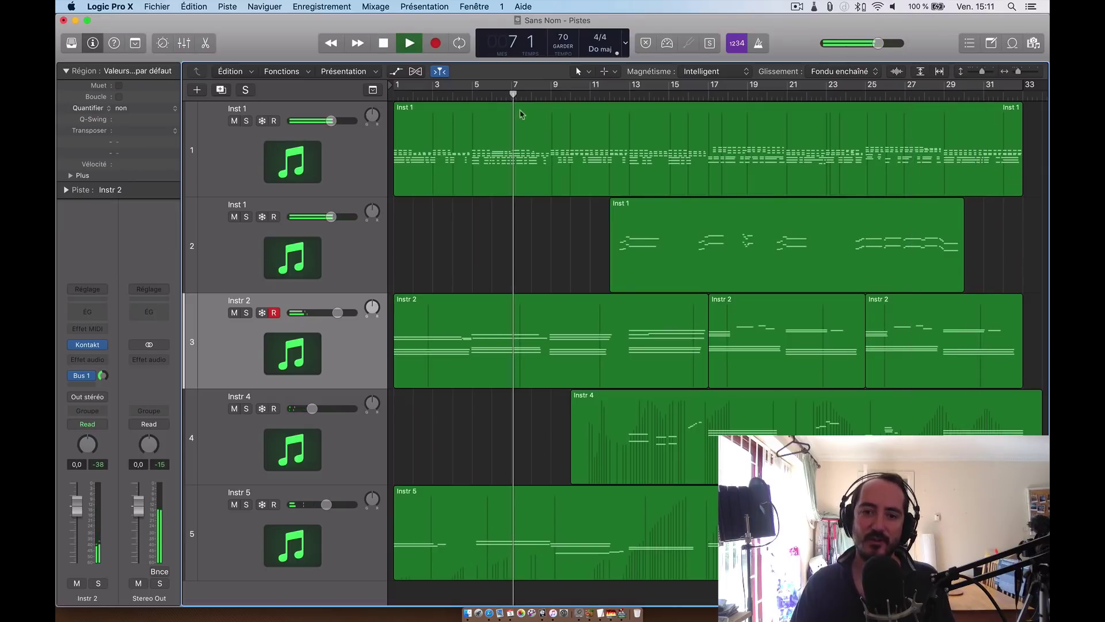
key(space)
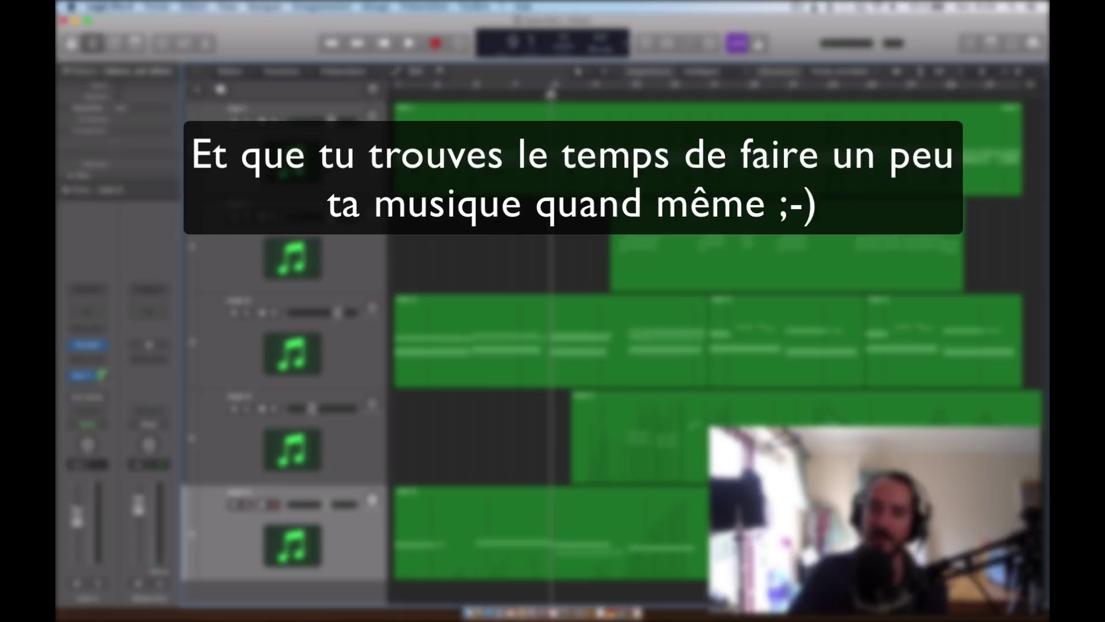
click(545, 88)
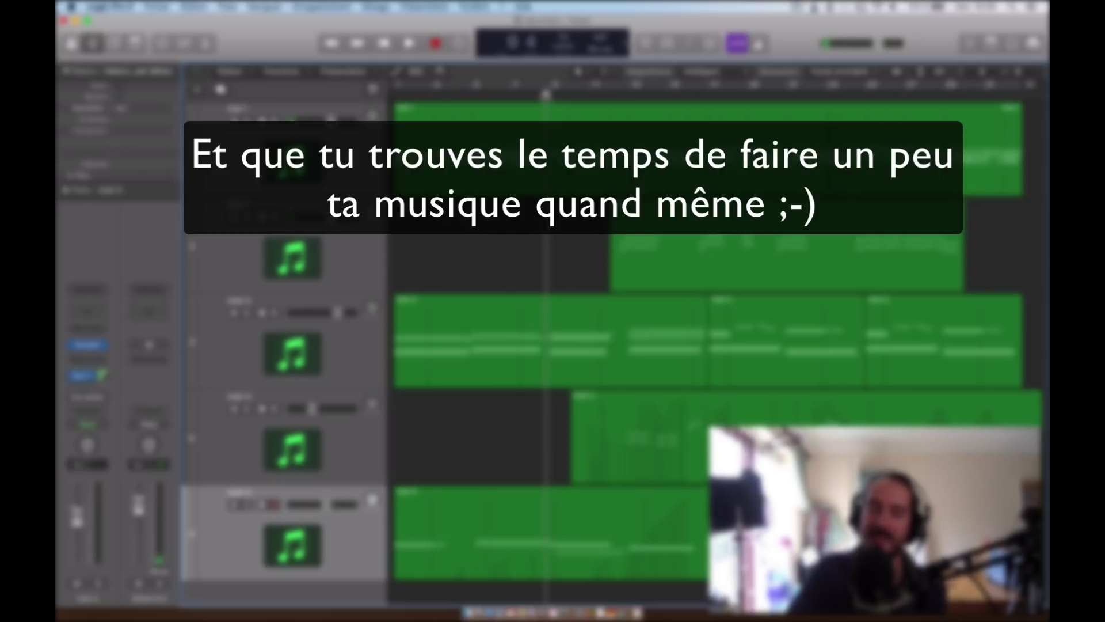